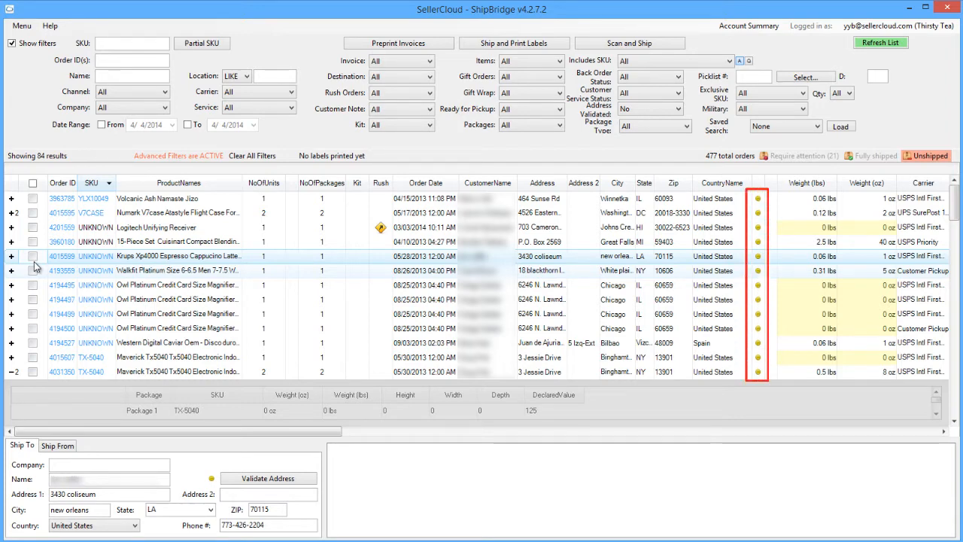
left_click(34, 257)
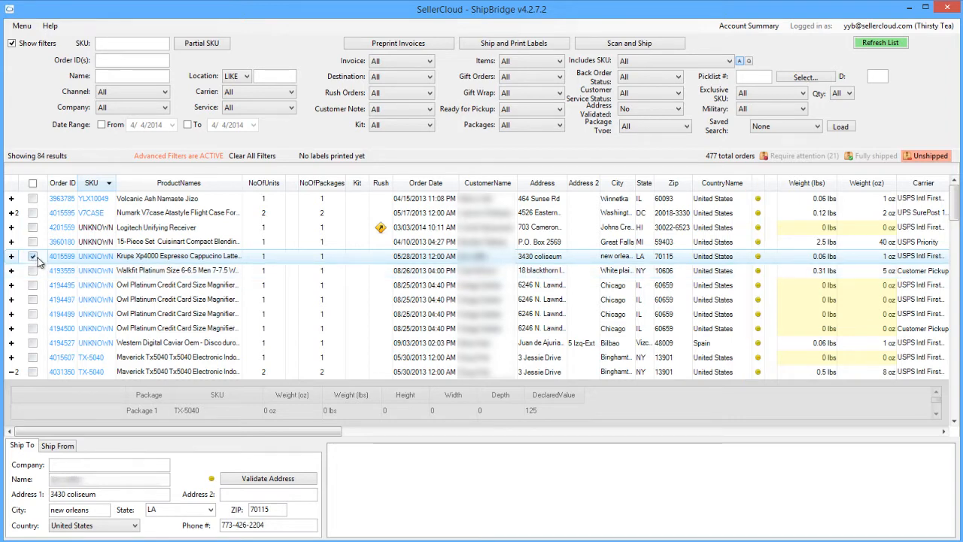
right_click(39, 258)
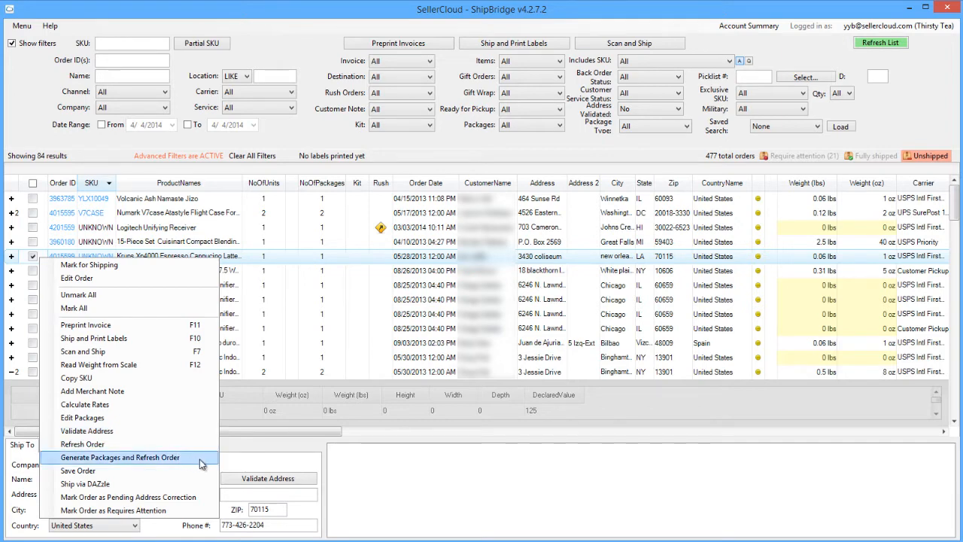
left_click(238, 472)
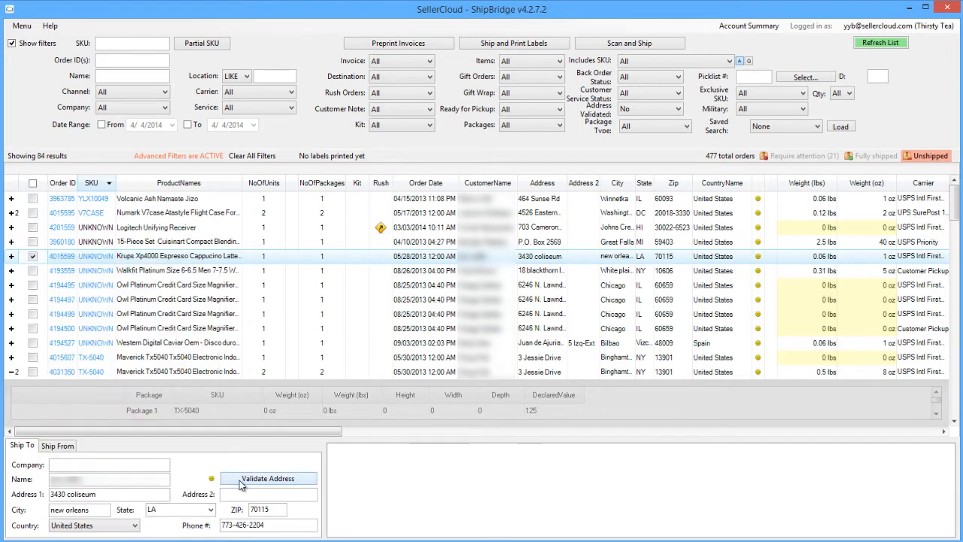
left_click(241, 485)
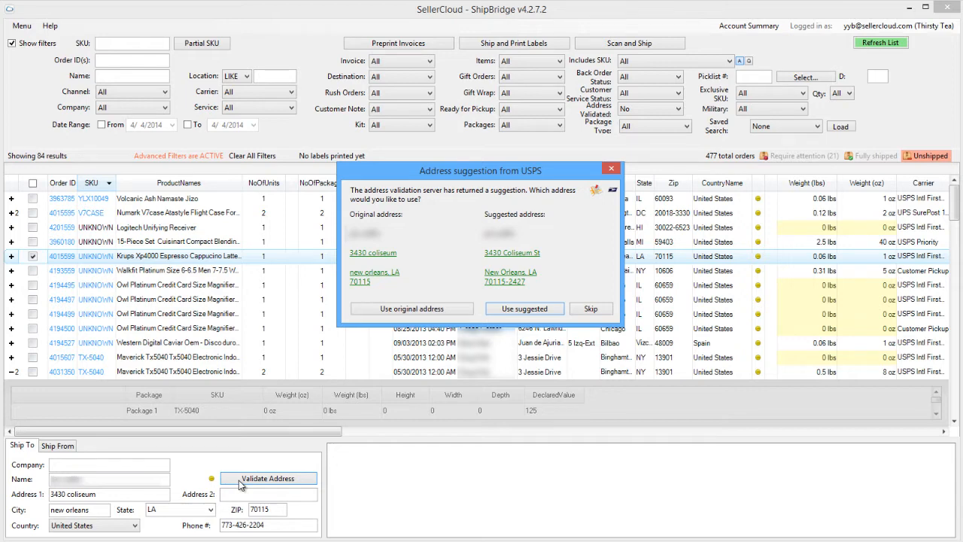
left_click(499, 312)
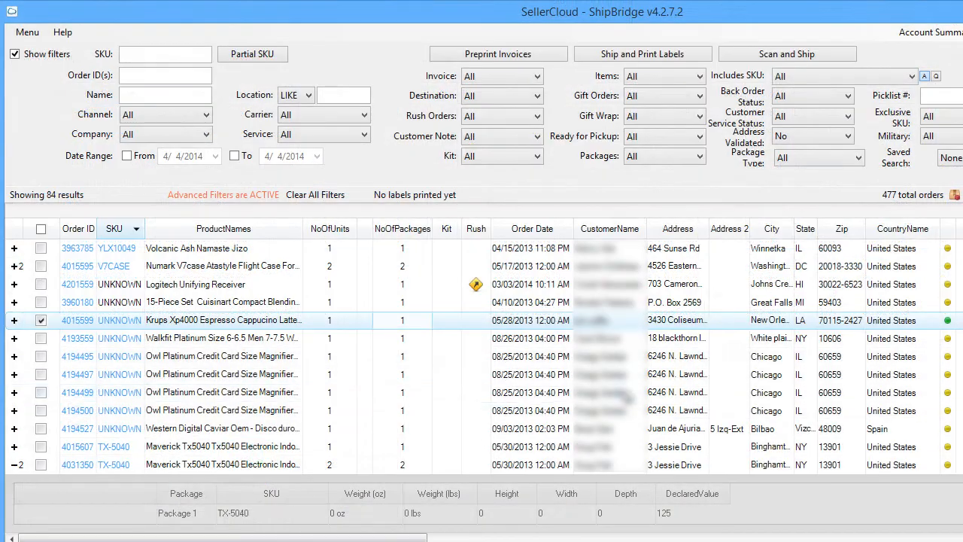
Calculate shipping rates for the Krups order 4015599 from its actions menu
right_click(470, 322)
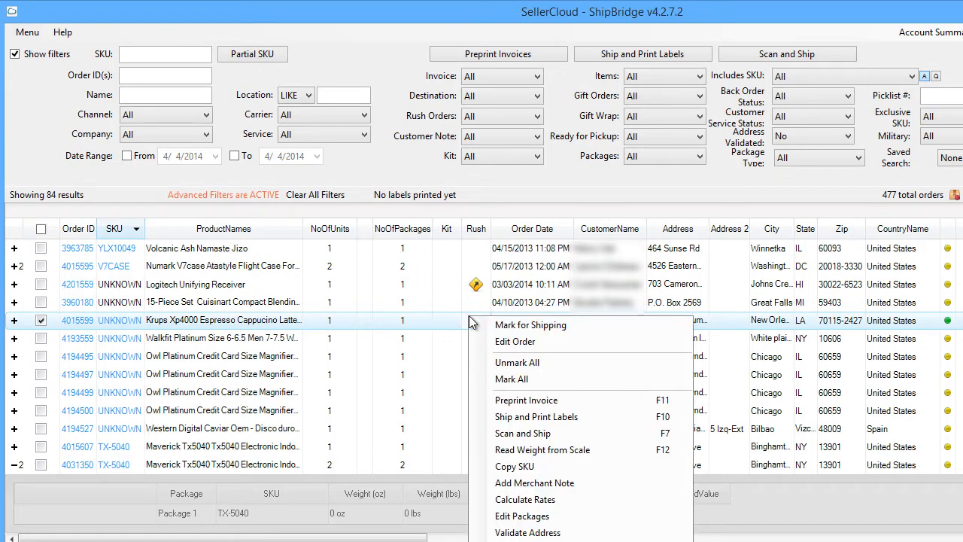
left_click(519, 500)
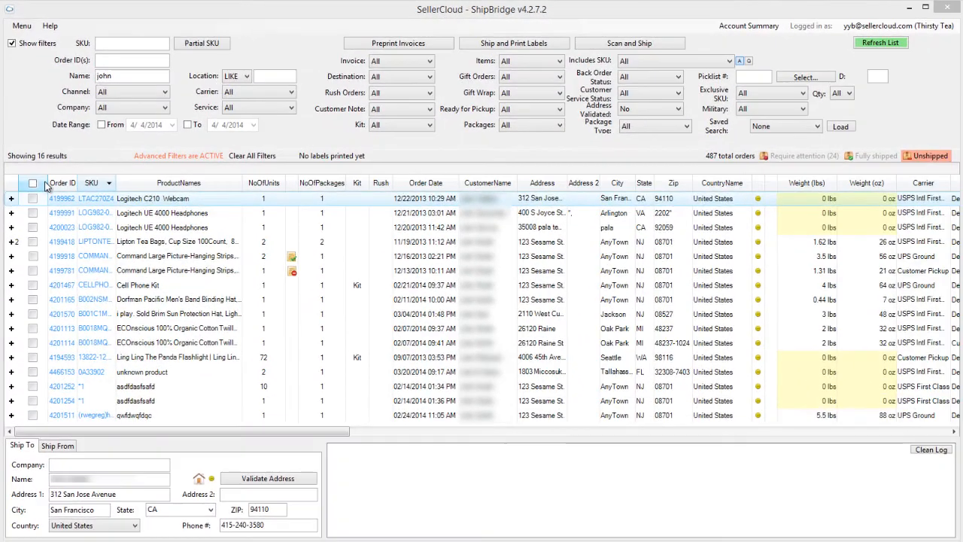
Validate all 16 selected orders, accept every USPS suggestion, and dismiss the 9-unvalidated notice
left_click(35, 202)
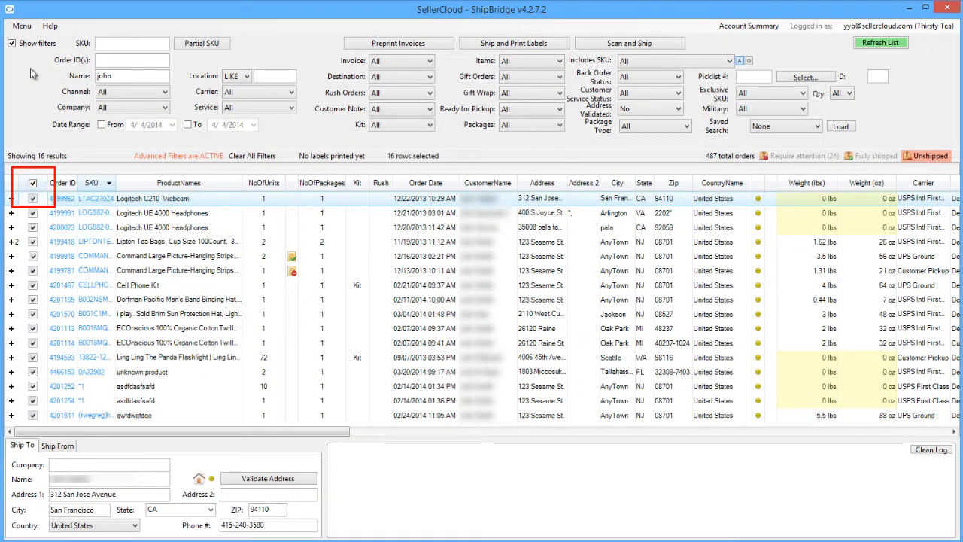
left_click(22, 25)
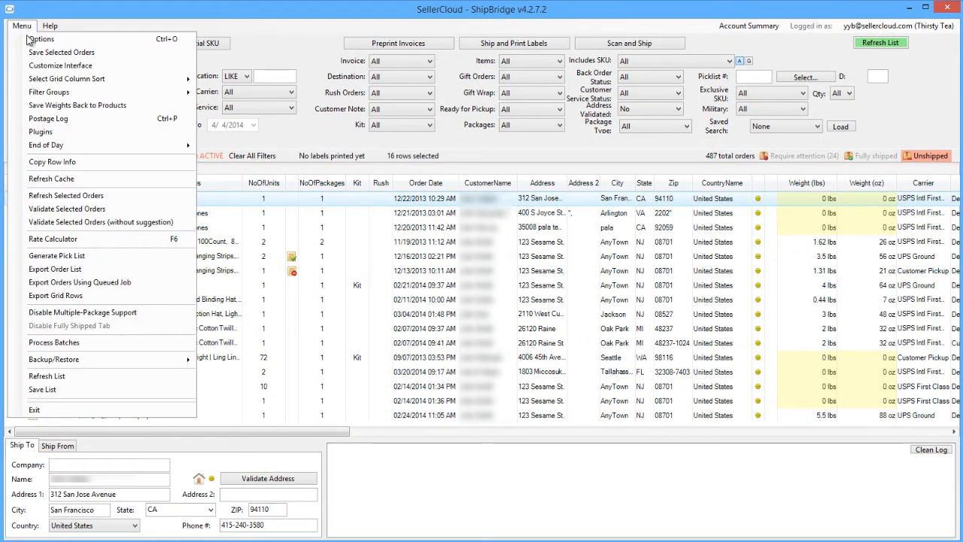
left_click(37, 222)
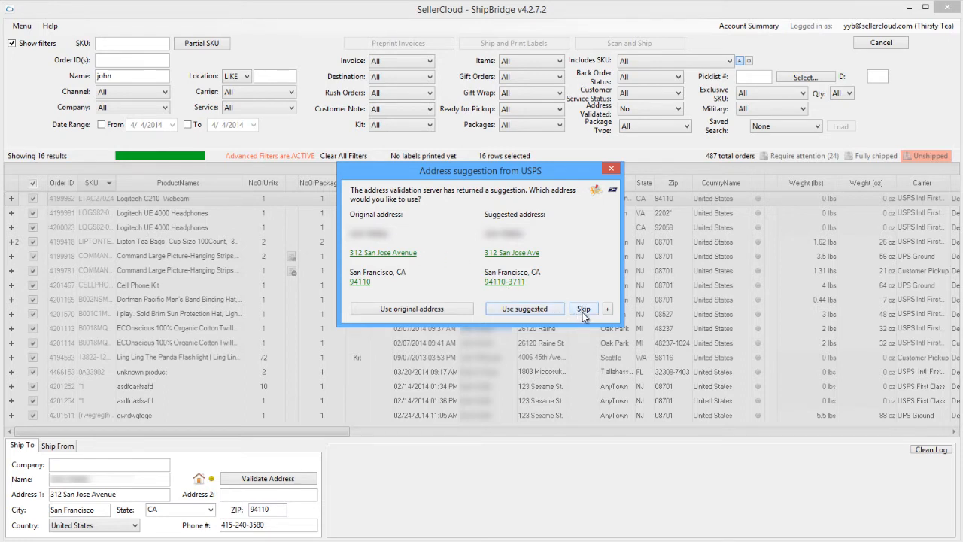
left_click(607, 309)
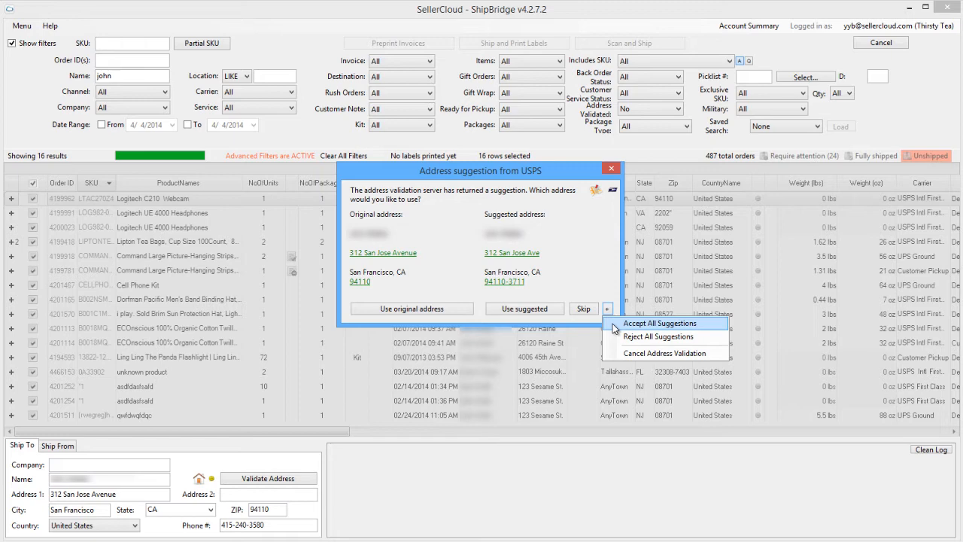
left_click(615, 324)
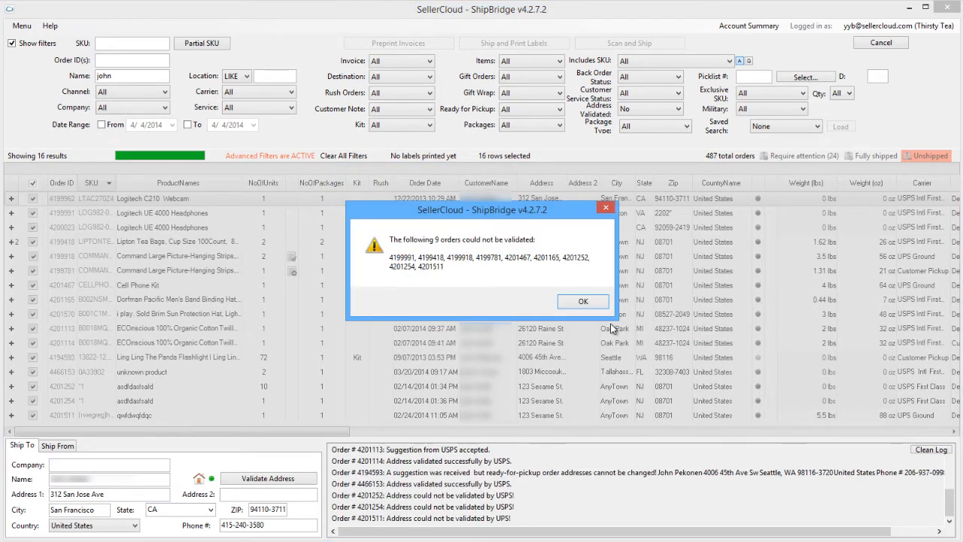
left_click(584, 301)
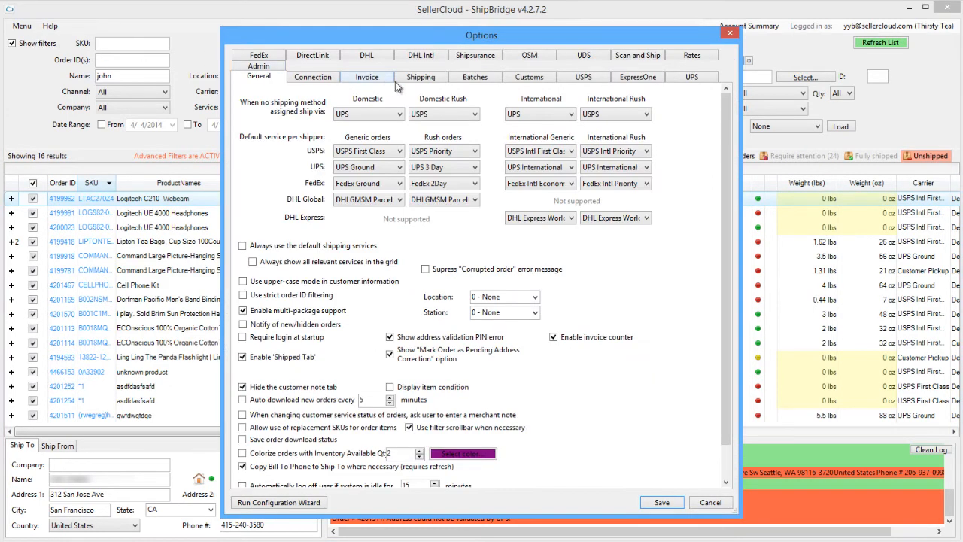
In Shipping options, require address validation and silently accept ZIP+4 and abbreviation changes
left_click(410, 78)
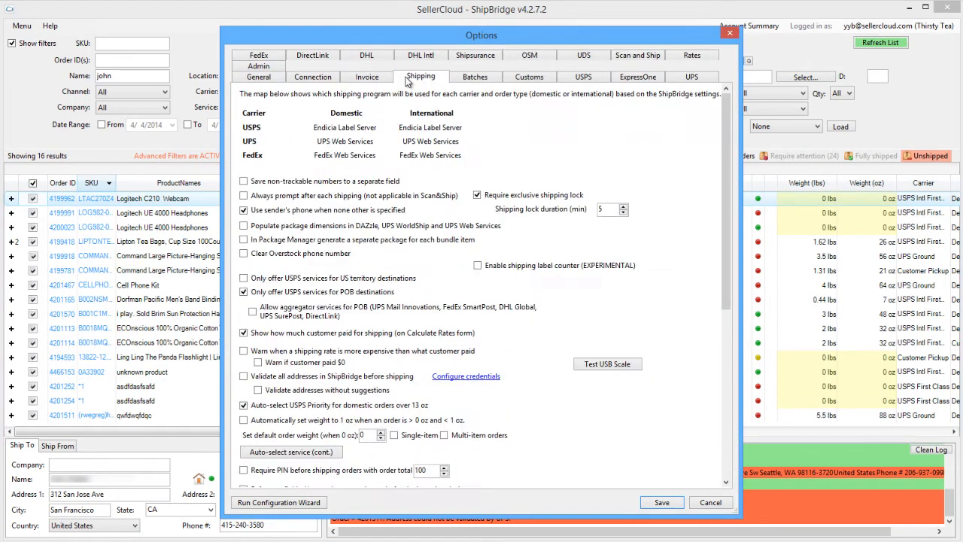
left_click(243, 378)
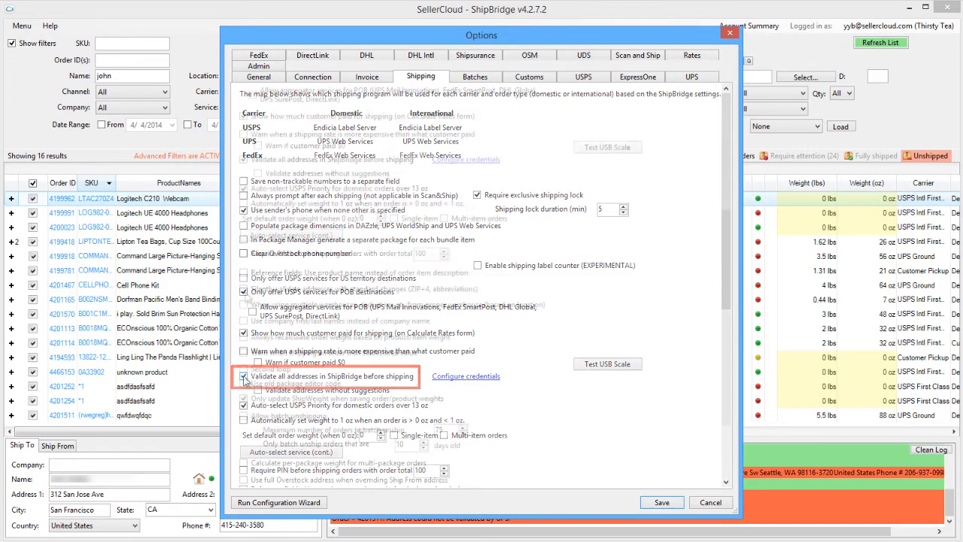
scroll(246, 295, "down", 5)
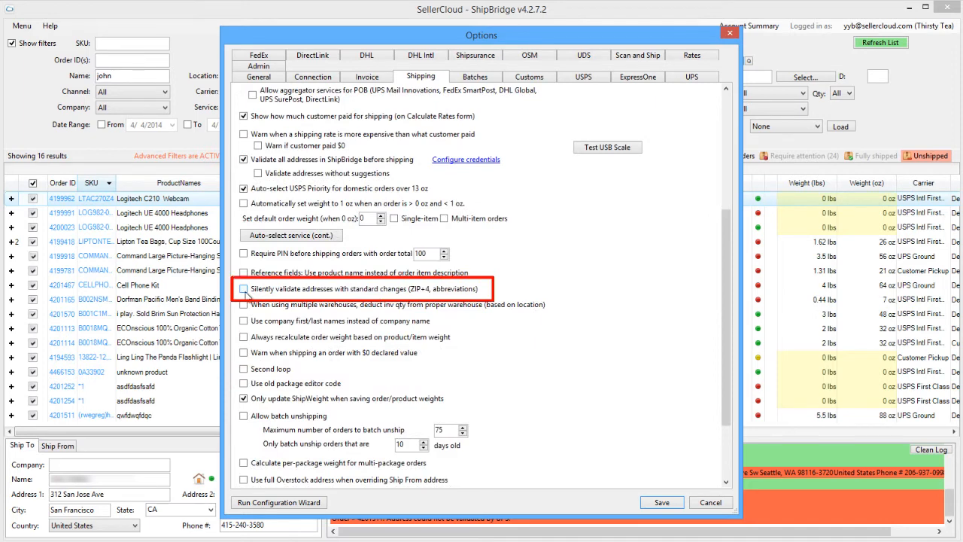
left_click(243, 289)
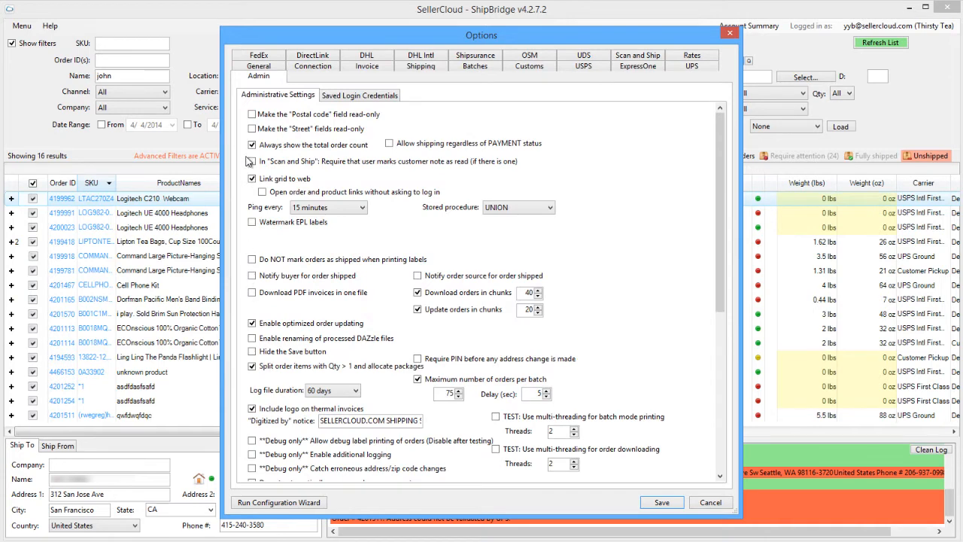
Make the postal code and street fields read-only, then save the options
left_click(252, 117)
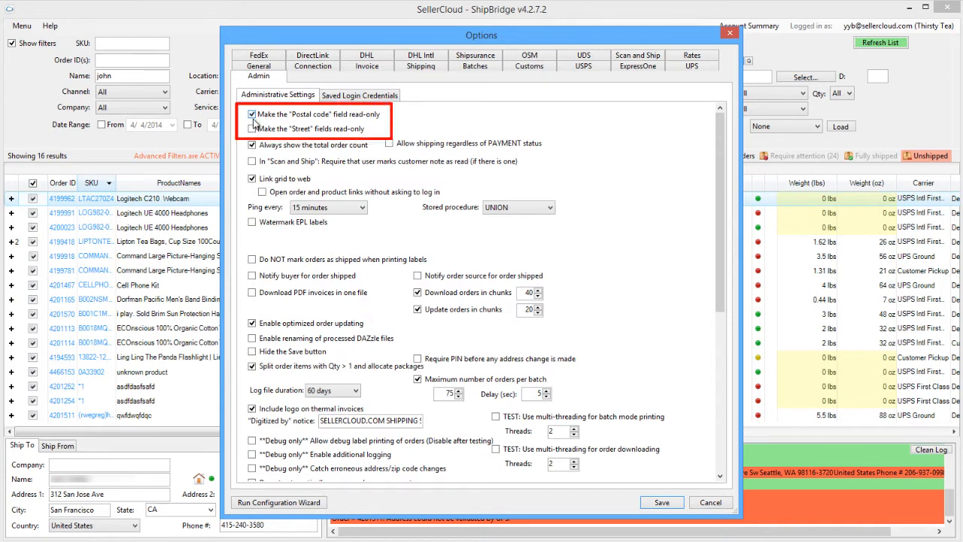
left_click(253, 128)
left_click(657, 503)
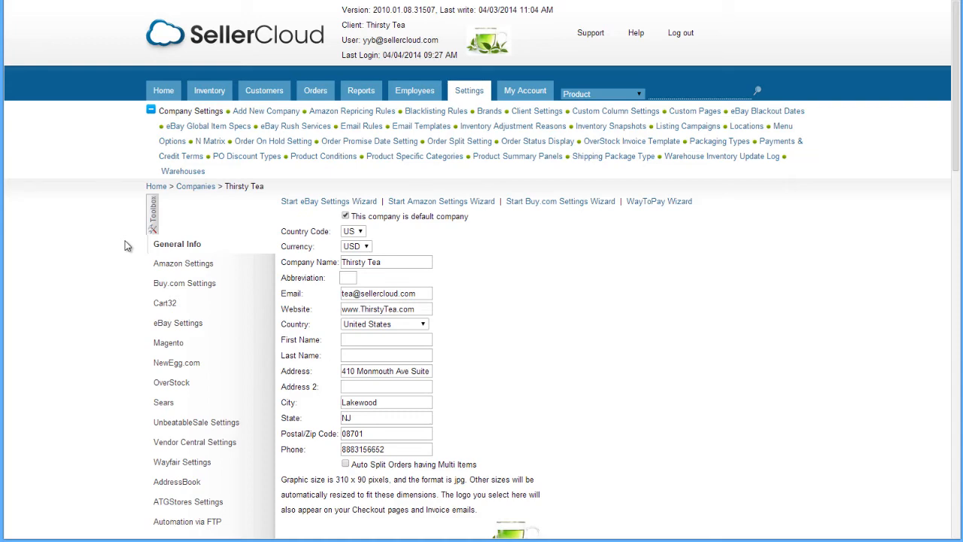
Open the Shipping API settings page from the Settings sidebar
scroll(173, 359, "down", 15)
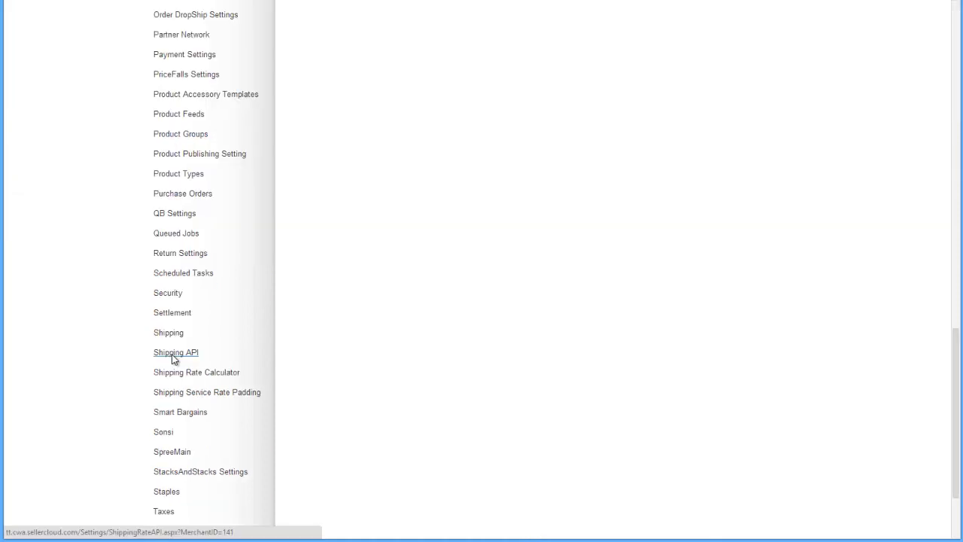
left_click(173, 354)
mouse_move(174, 359)
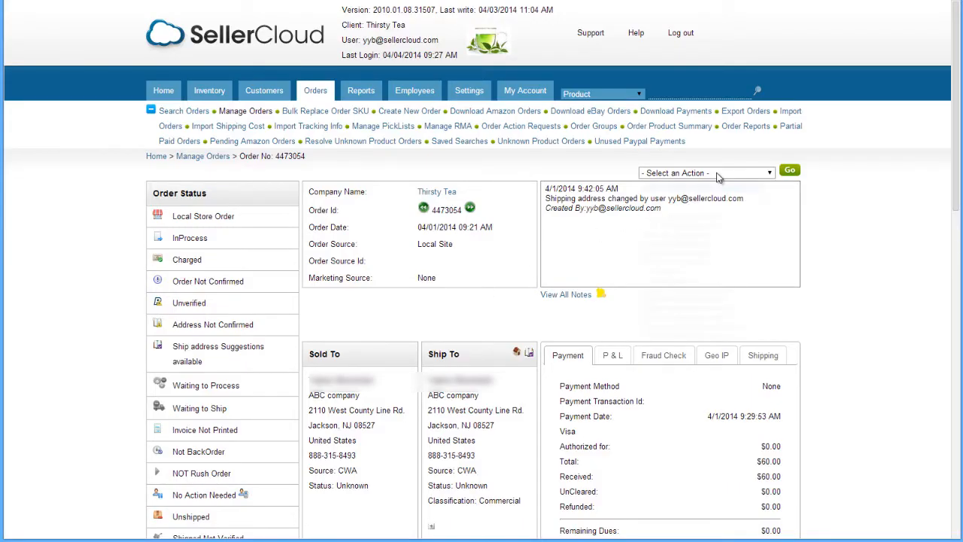
left_click(716, 172)
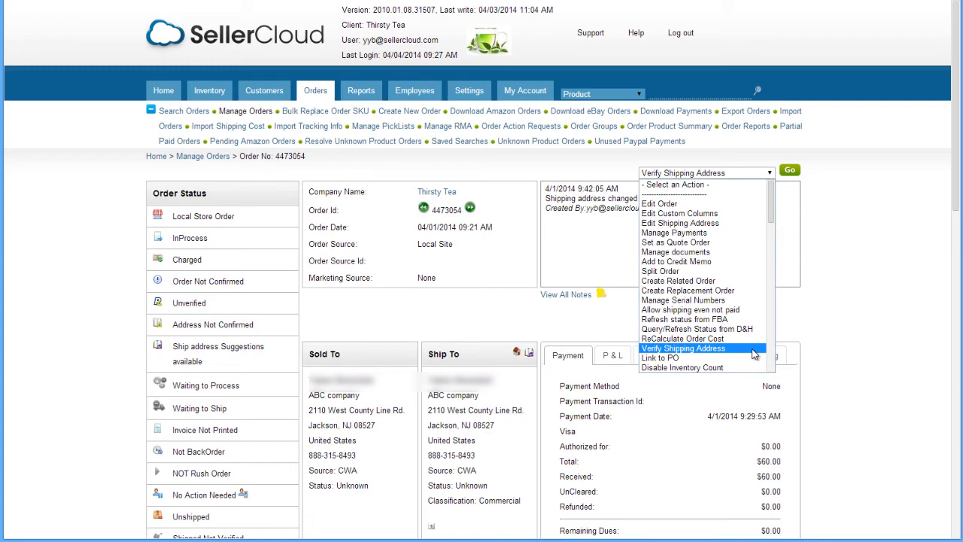
left_click(755, 350)
left_click(789, 170)
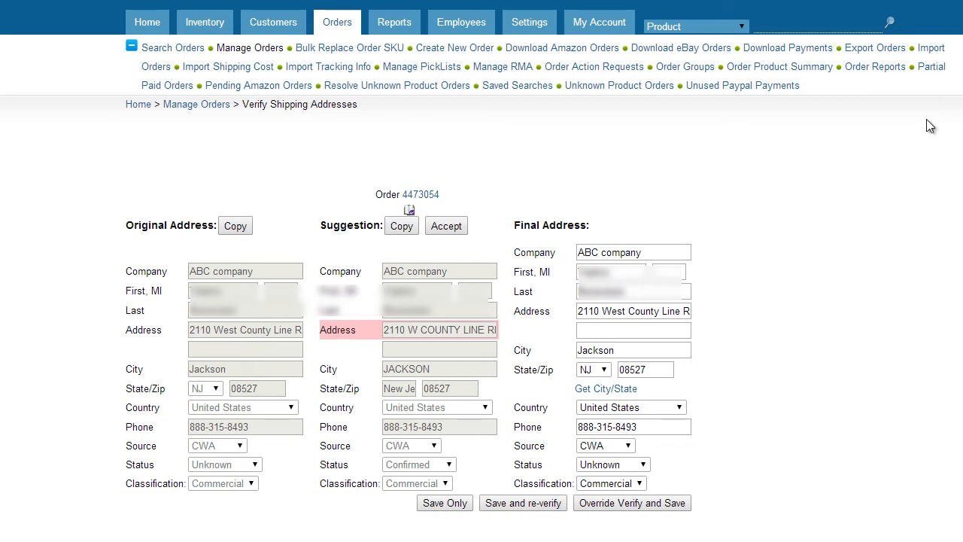
left_click(447, 225)
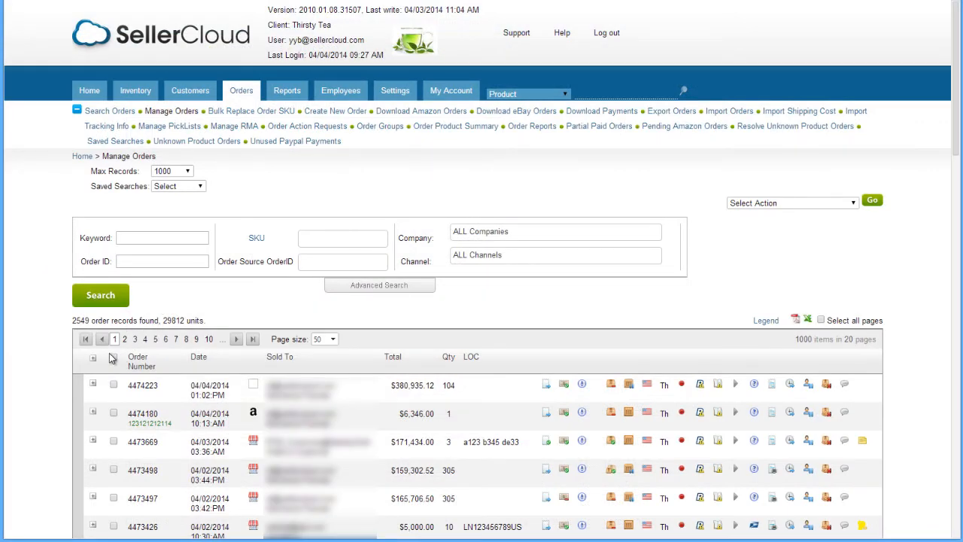
Run Verify Shipping Address on all 50 page orders and advance to order 4474180
left_click(113, 358)
left_click(783, 204)
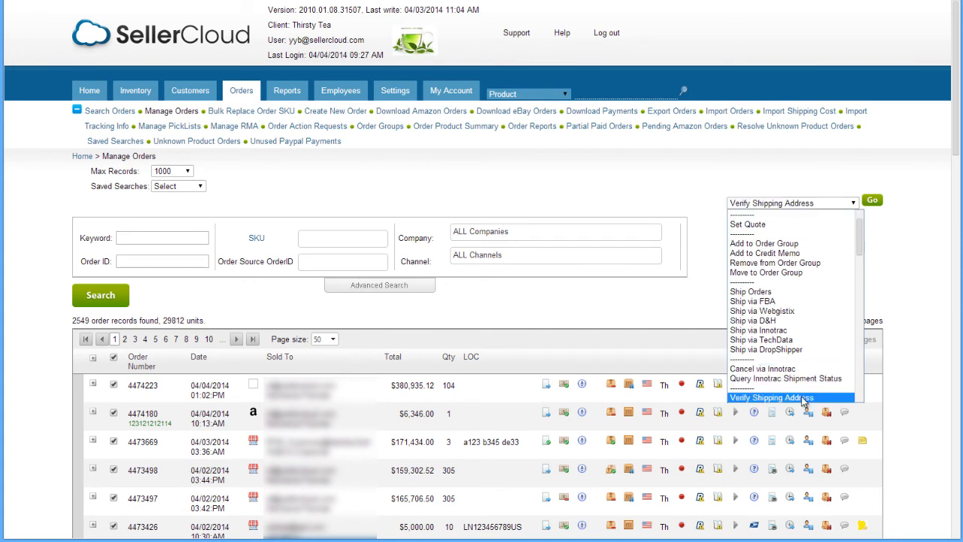
left_click(804, 399)
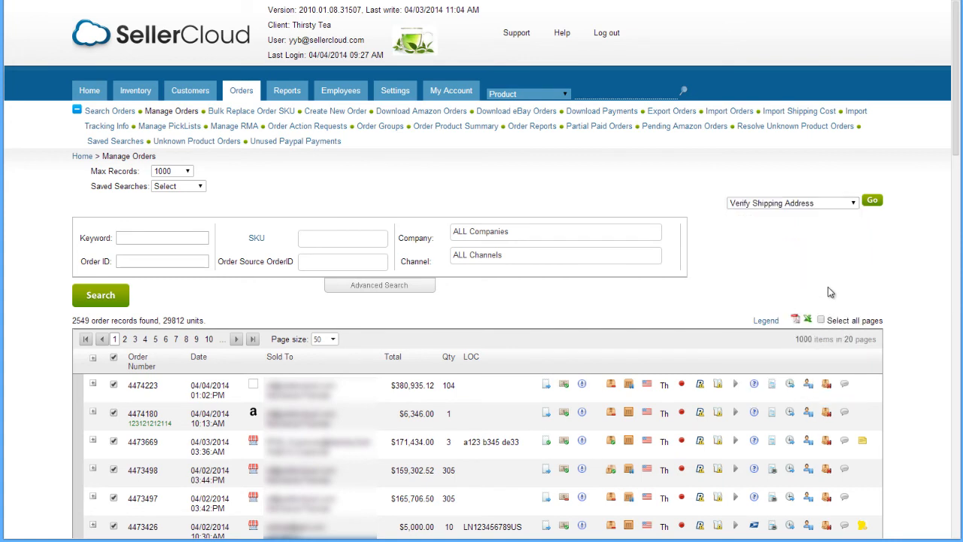
left_click(872, 202)
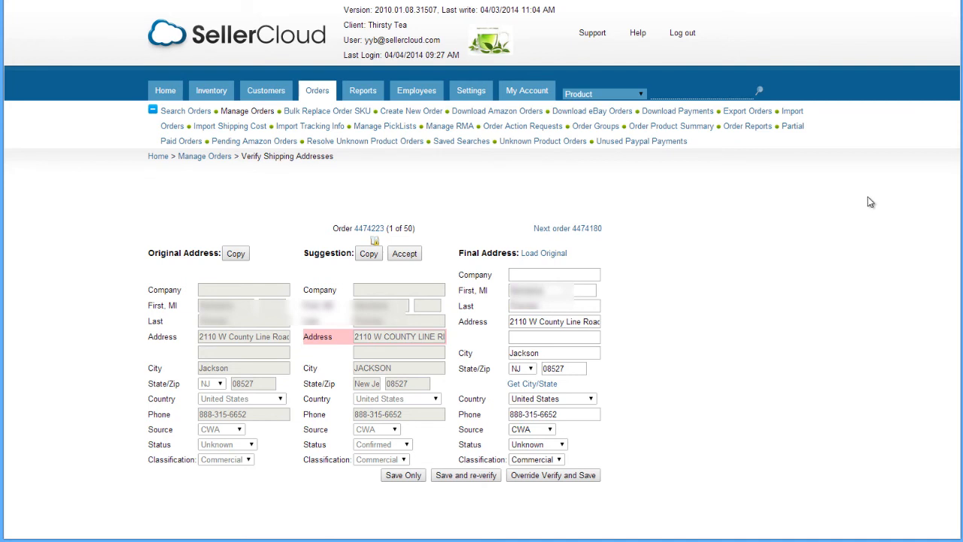
left_click(596, 231)
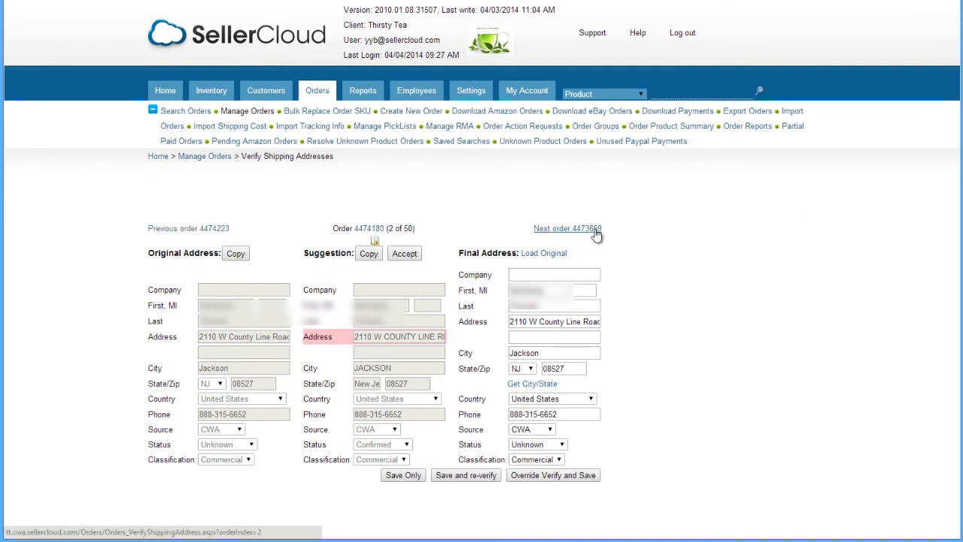